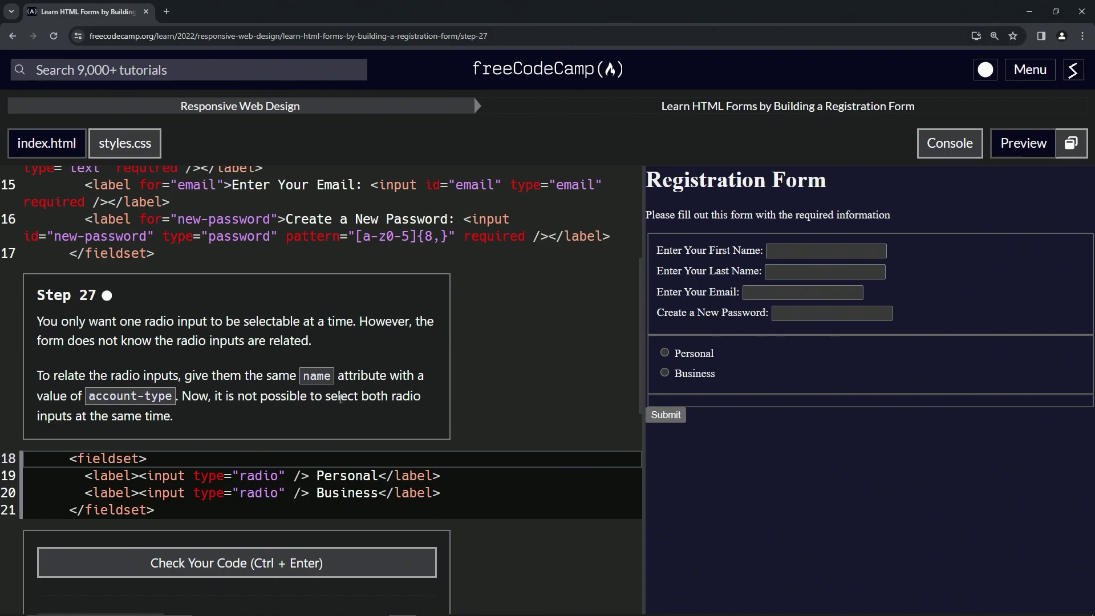
Select the Personal radio option in the preview while Business stays selected
click(665, 353)
Add name='account-type' to the Personal input on line 19 and paste it onto the Business input
click(295, 476)
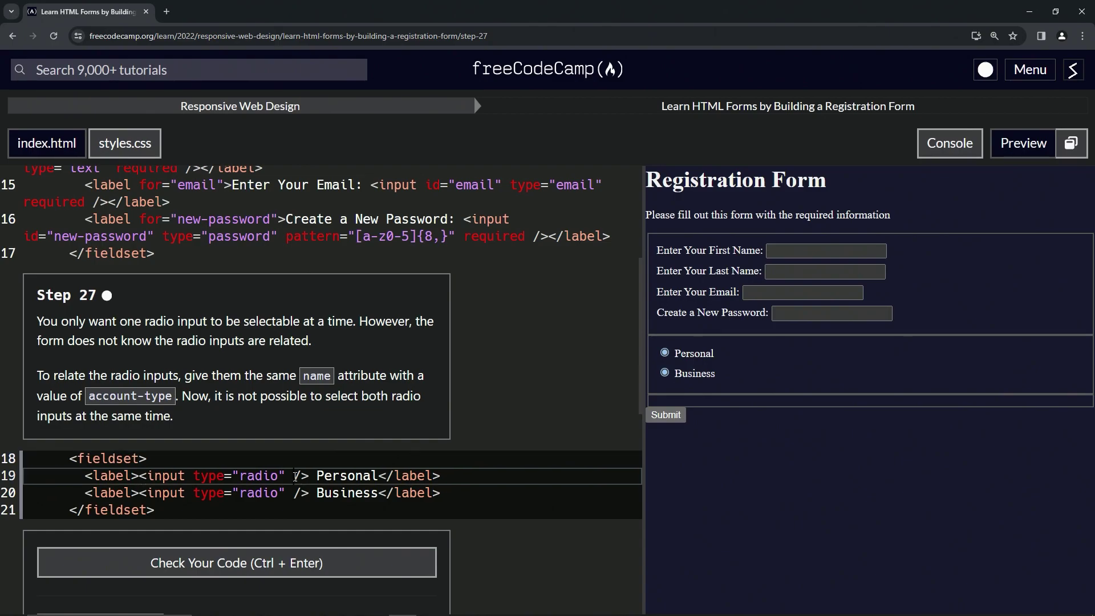
text(name)
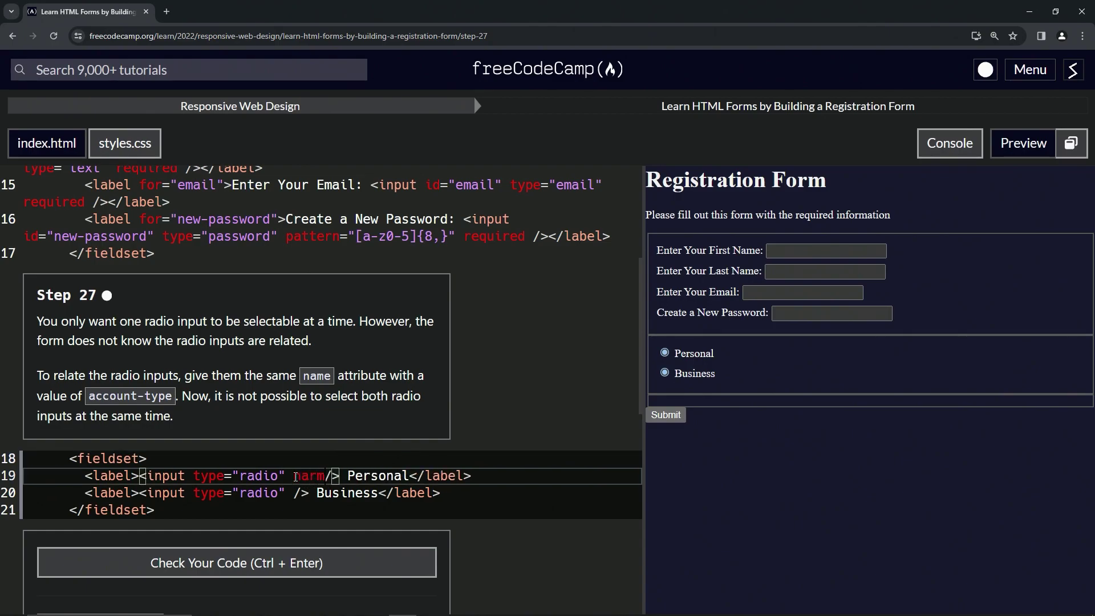
text(='')
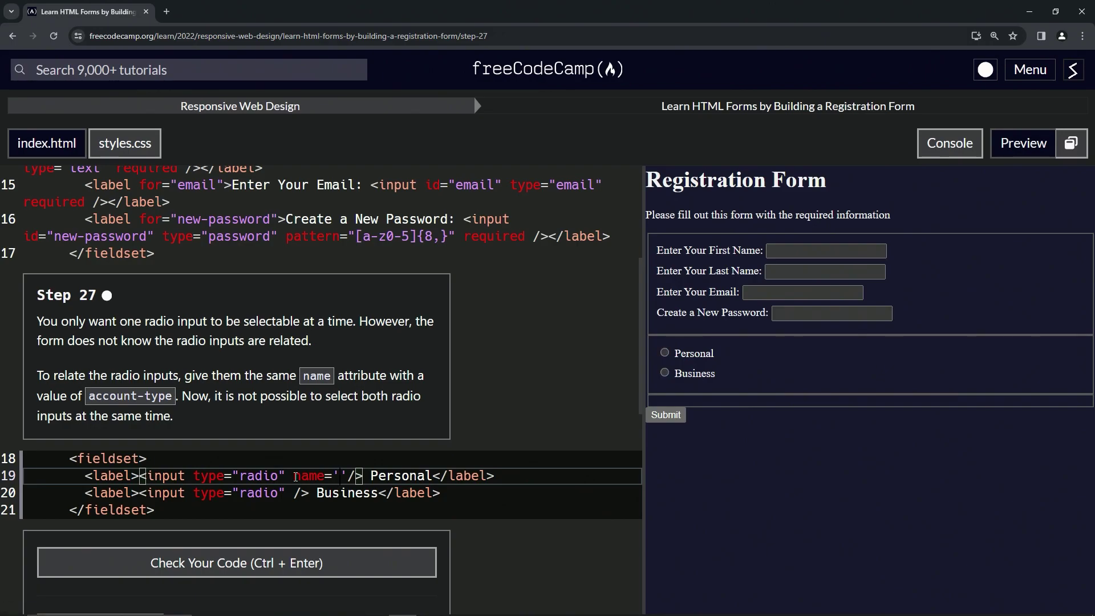
text(account=)
key(BackSpace)
text(-type)
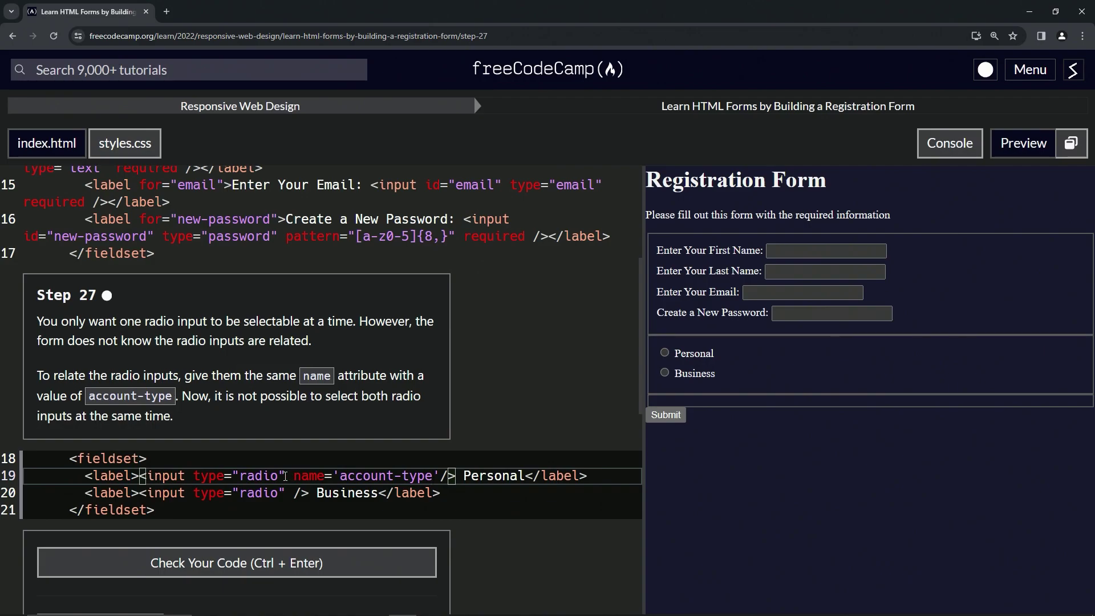
drag(294, 476, 441, 472)
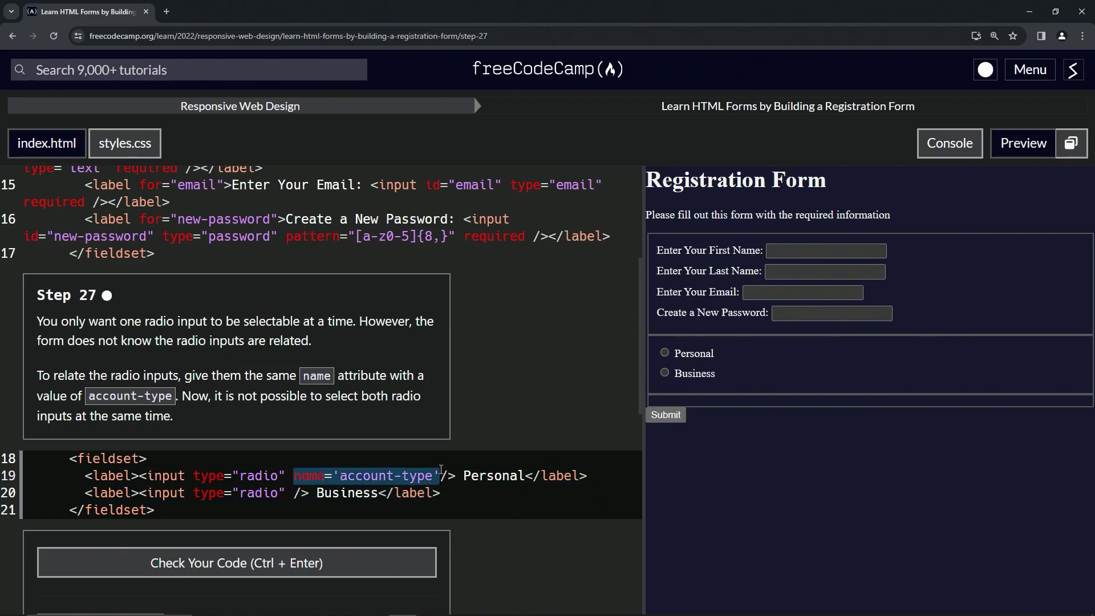
key(ctrl+c)
click(294, 492)
key(ctrl+v)
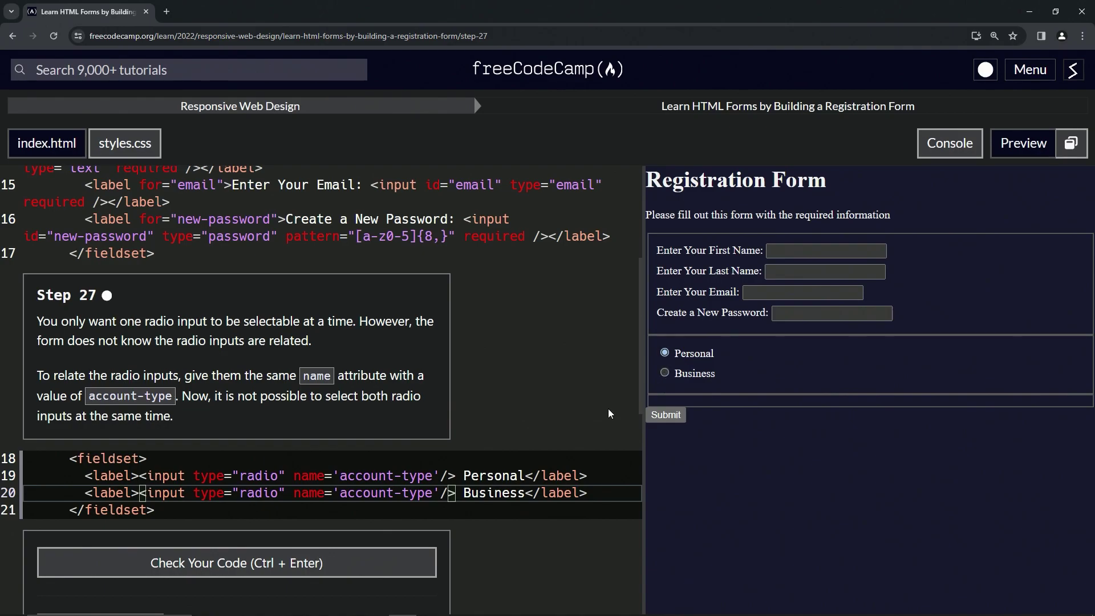
Check the Step 27 code and submit it to advance to Step 28
click(214, 563)
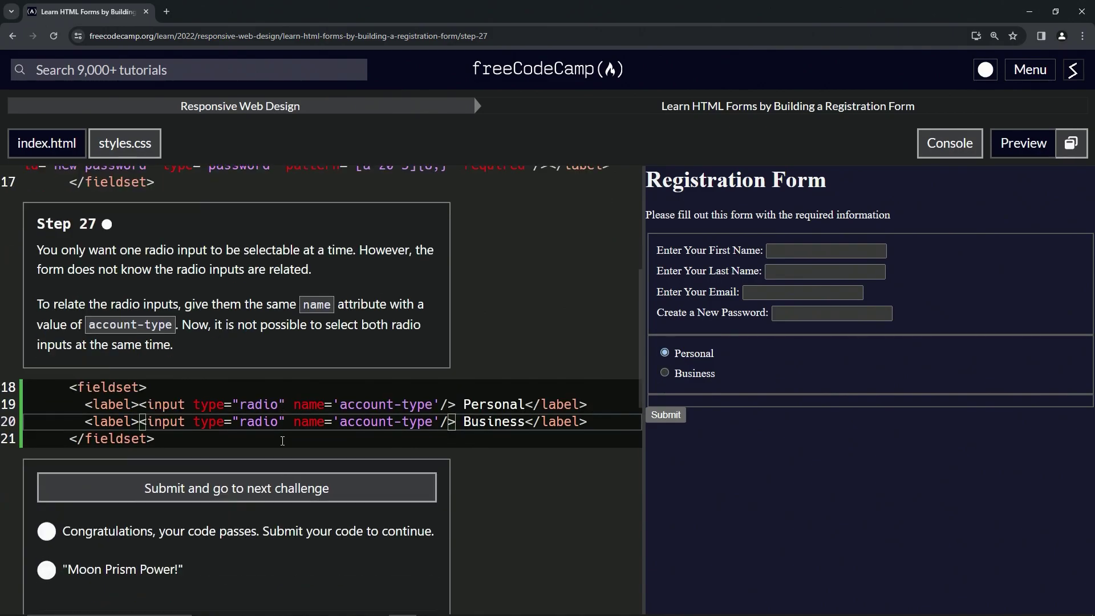
click(231, 490)
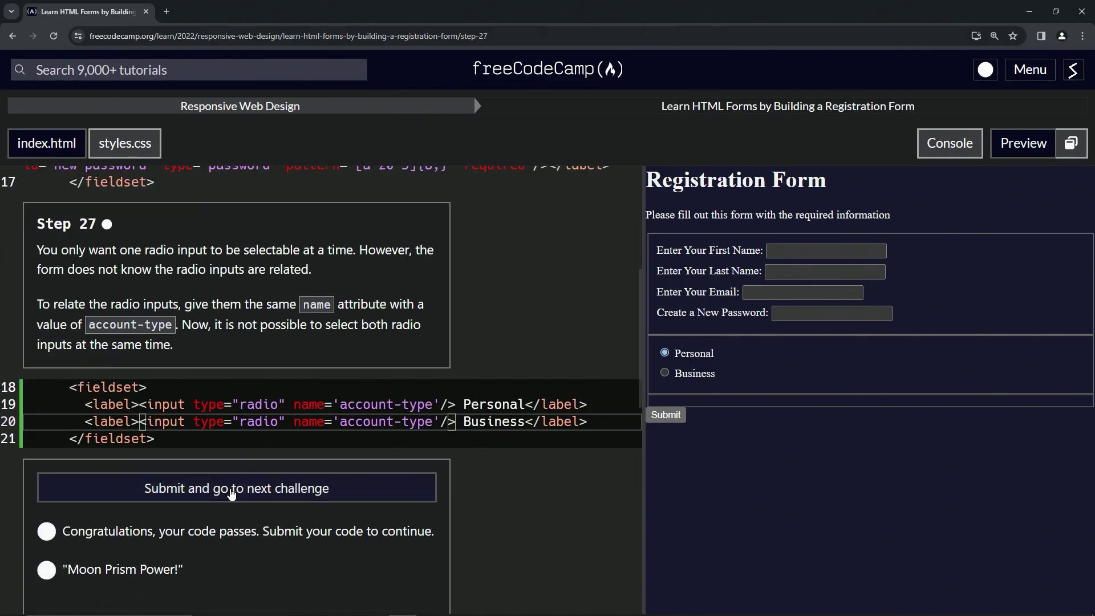